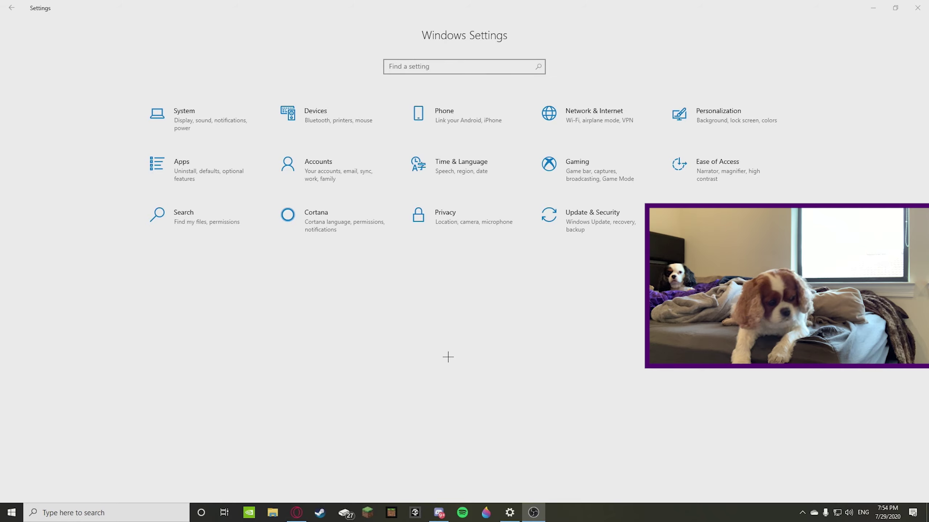
Step: Search Settings for 'keyboard' and go from Typing settings to the Mouse page
{"action": "left_click", "coordinate": [426, 66]}
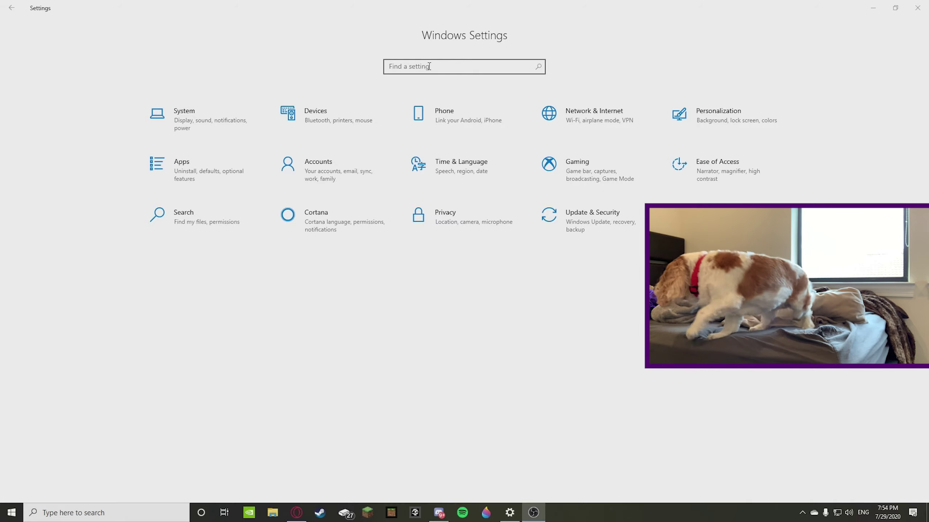
{"action": "left_click", "coordinate": [425, 66]}
{"action": "type", "text": "keybd"}
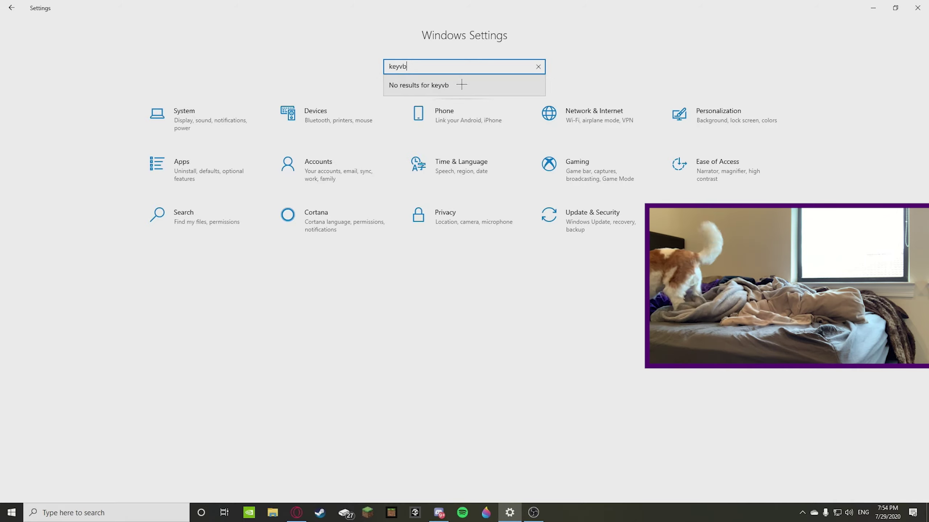
{"action": "key", "text": "BackSpace"}
{"action": "key", "text": "BackSpace"}
{"action": "type", "text": "boar"}
{"action": "key", "text": "Return"}
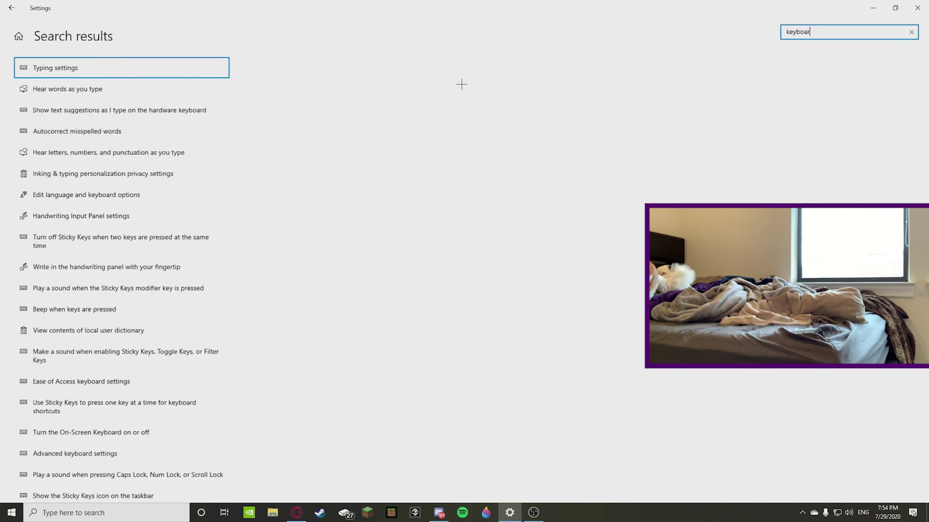
{"action": "left_click", "coordinate": [116, 64]}
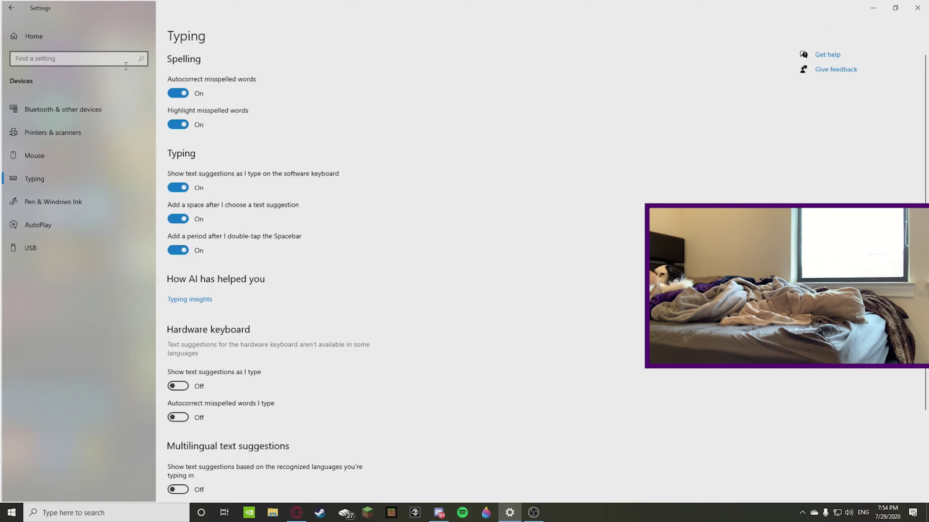
{"action": "left_click", "coordinate": [68, 155]}
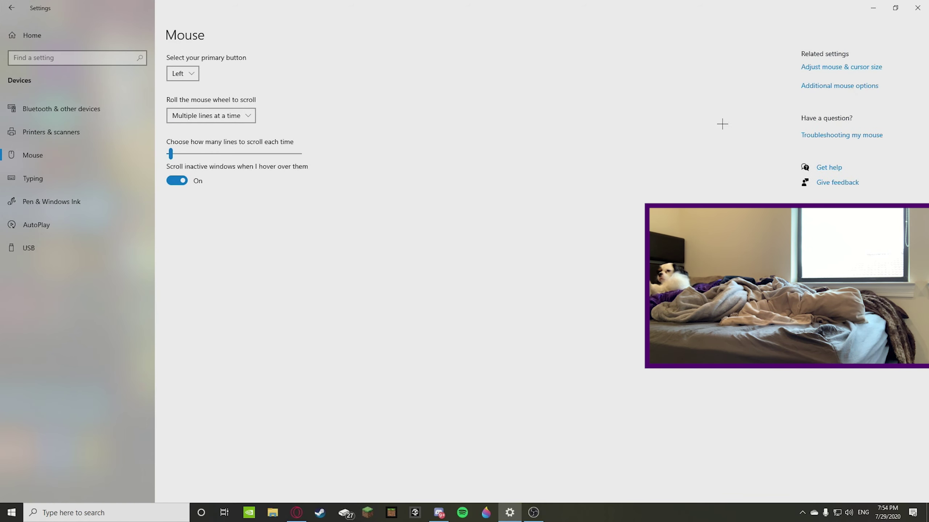
Step: Open Mouse Properties, move it to the centre, and nudge the double-click speed
{"action": "left_click", "coordinate": [851, 87]}
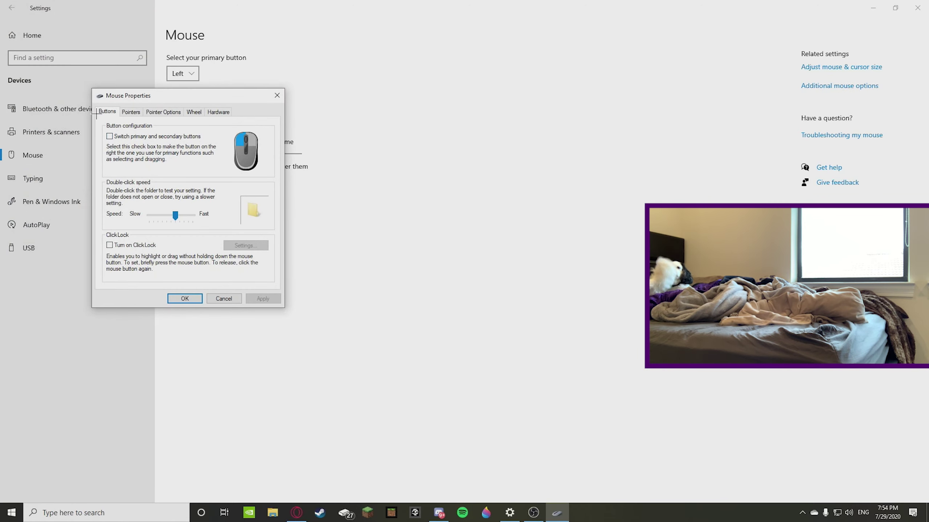
{"action": "left_click_drag", "start_coordinate": [139, 95], "coordinate": [463, 92]}
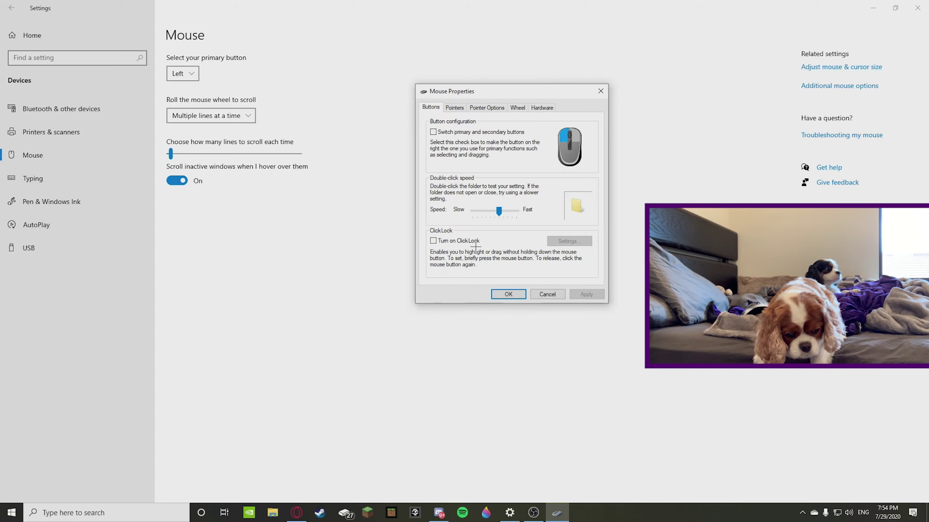
{"action": "left_click", "coordinate": [493, 215]}
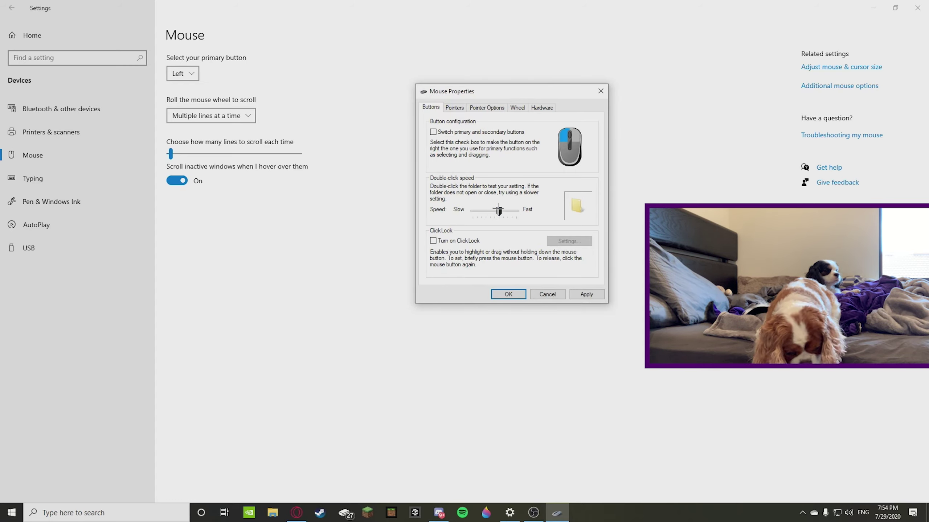
Step: Review Pointer Options, return to Pointers, and browse cursor files for Normal Select
{"action": "left_click", "coordinate": [453, 108]}
{"action": "left_click", "coordinate": [481, 107]}
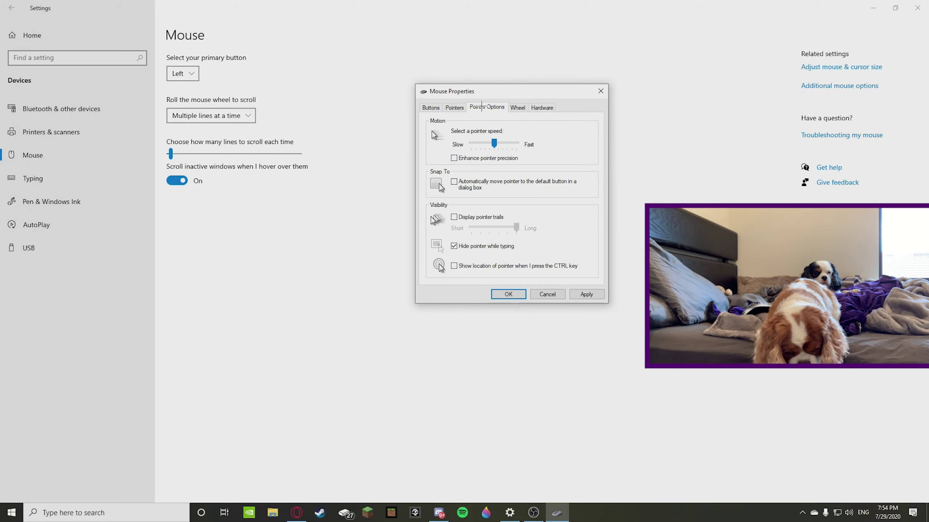
{"action": "left_click", "coordinate": [457, 107]}
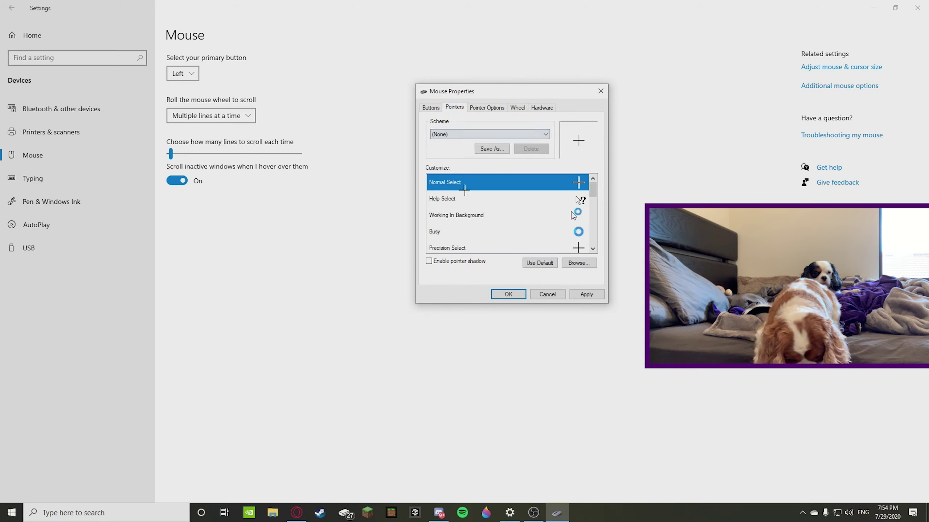
{"action": "scroll", "coordinate": [471, 187], "scroll_direction": "down", "scroll_amount": 3}
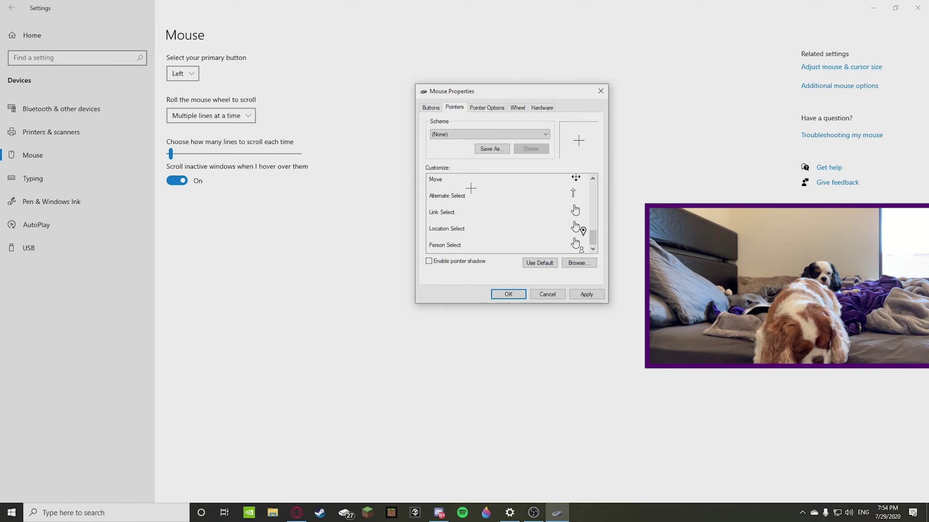
{"action": "scroll", "coordinate": [499, 193], "scroll_direction": "up", "scroll_amount": 3}
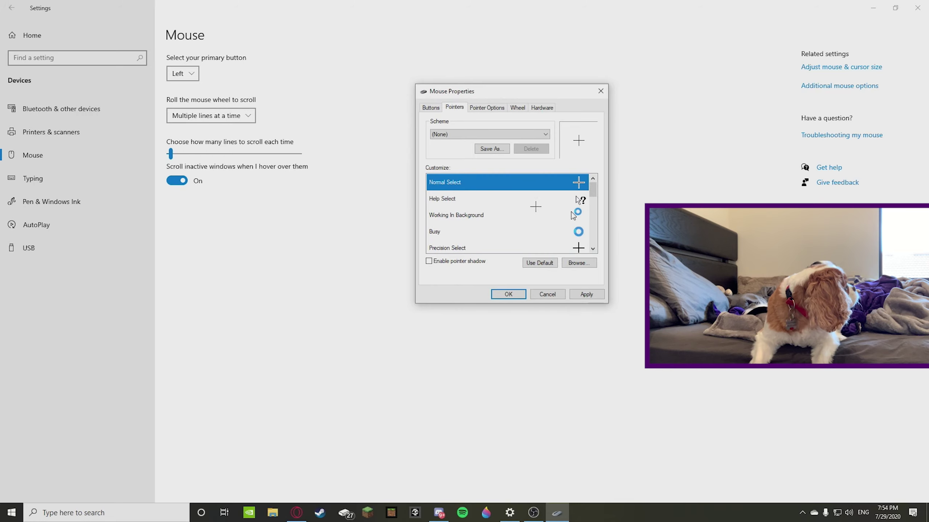
{"action": "left_click", "coordinate": [577, 262]}
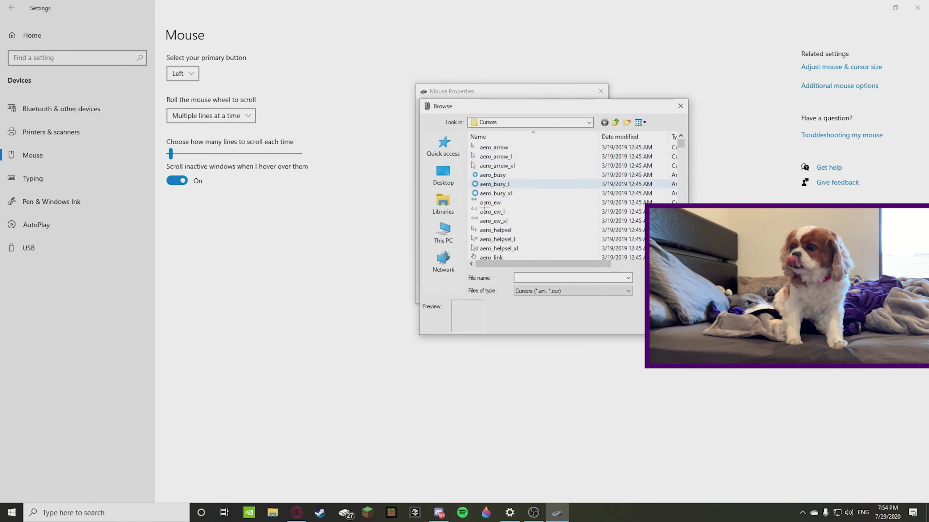
{"action": "scroll", "coordinate": [532, 165], "scroll_direction": "down", "scroll_amount": 7}
{"action": "scroll", "coordinate": [532, 166], "scroll_direction": "down", "scroll_amount": 3}
{"action": "scroll", "coordinate": [537, 171], "scroll_direction": "up", "scroll_amount": 4}
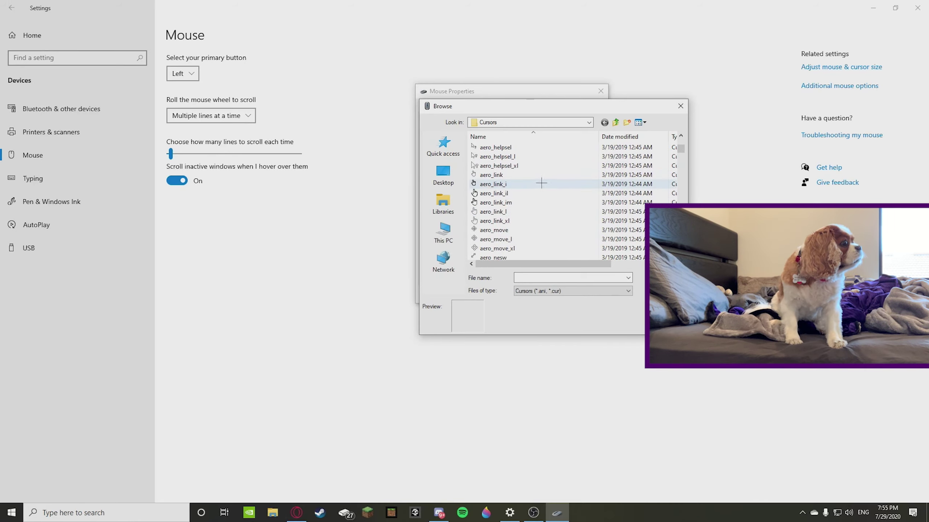
{"action": "scroll", "coordinate": [543, 180], "scroll_direction": "down", "scroll_amount": 1}
{"action": "scroll", "coordinate": [543, 180], "scroll_direction": "down", "scroll_amount": 5}
{"action": "scroll", "coordinate": [544, 178], "scroll_direction": "down", "scroll_amount": 5}
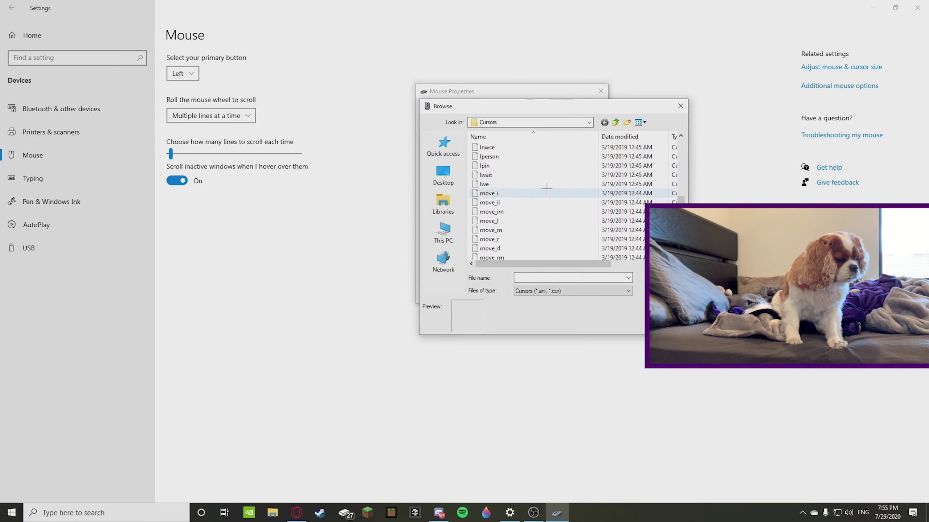
{"action": "scroll", "coordinate": [542, 175], "scroll_direction": "down", "scroll_amount": 4}
{"action": "scroll", "coordinate": [543, 175], "scroll_direction": "up", "scroll_amount": 5}
{"action": "scroll", "coordinate": [541, 175], "scroll_direction": "up", "scroll_amount": 5}
{"action": "scroll", "coordinate": [541, 175], "scroll_direction": "up", "scroll_amount": 4}
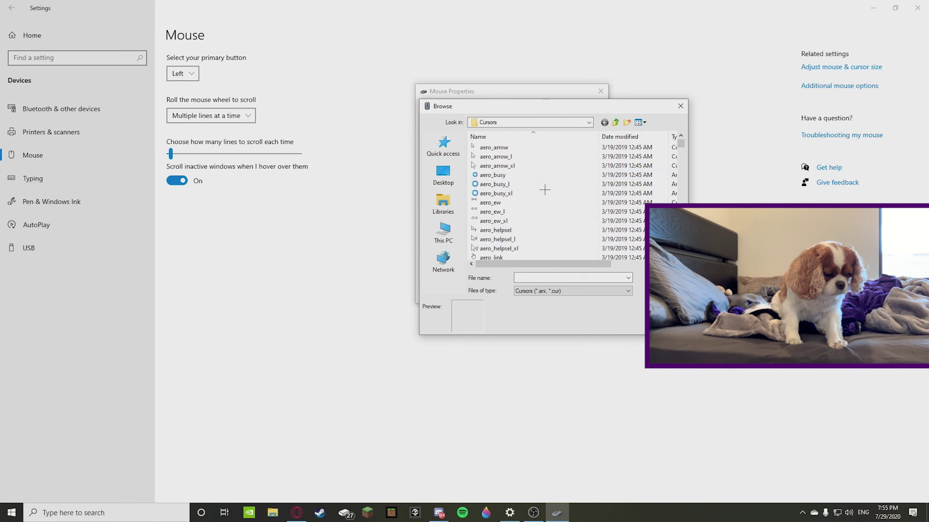
{"action": "scroll", "coordinate": [539, 175], "scroll_direction": "up", "scroll_amount": 6}
{"action": "scroll", "coordinate": [540, 174], "scroll_direction": "down", "scroll_amount": 2}
{"action": "scroll", "coordinate": [518, 154], "scroll_direction": "down", "scroll_amount": 2}
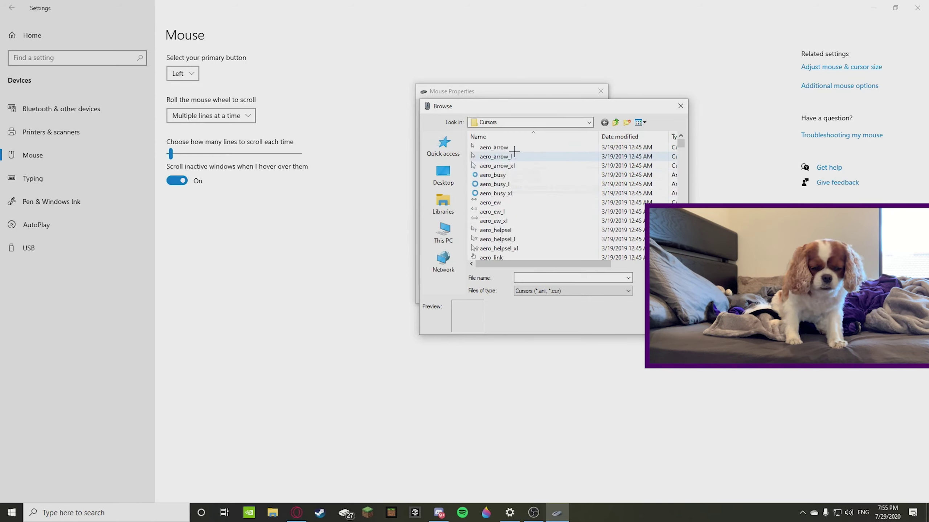
{"action": "scroll", "coordinate": [516, 167], "scroll_direction": "down", "scroll_amount": 1}
{"action": "scroll", "coordinate": [525, 194], "scroll_direction": "down", "scroll_amount": 8}
{"action": "scroll", "coordinate": [516, 210], "scroll_direction": "down", "scroll_amount": 7}
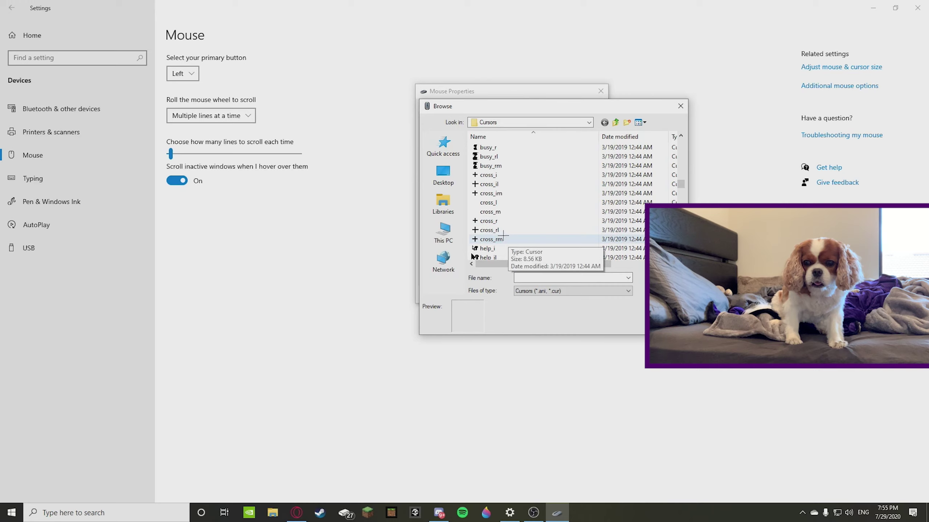
{"action": "scroll", "coordinate": [520, 212], "scroll_direction": "up", "scroll_amount": 6}
{"action": "scroll", "coordinate": [519, 213], "scroll_direction": "up", "scroll_amount": 4}
{"action": "scroll", "coordinate": [519, 212], "scroll_direction": "up", "scroll_amount": 3}
{"action": "scroll", "coordinate": [520, 212], "scroll_direction": "up", "scroll_amount": 3}
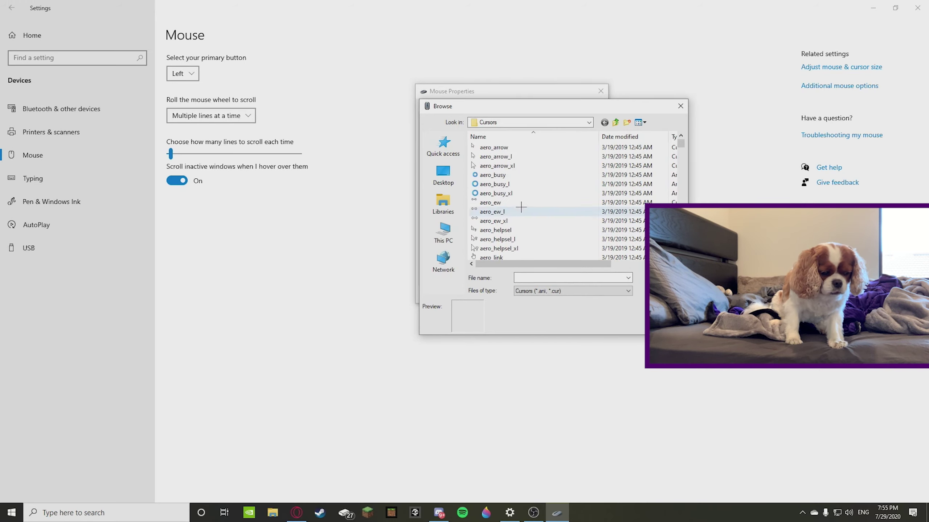
{"action": "scroll", "coordinate": [508, 196], "scroll_direction": "up", "scroll_amount": 3}
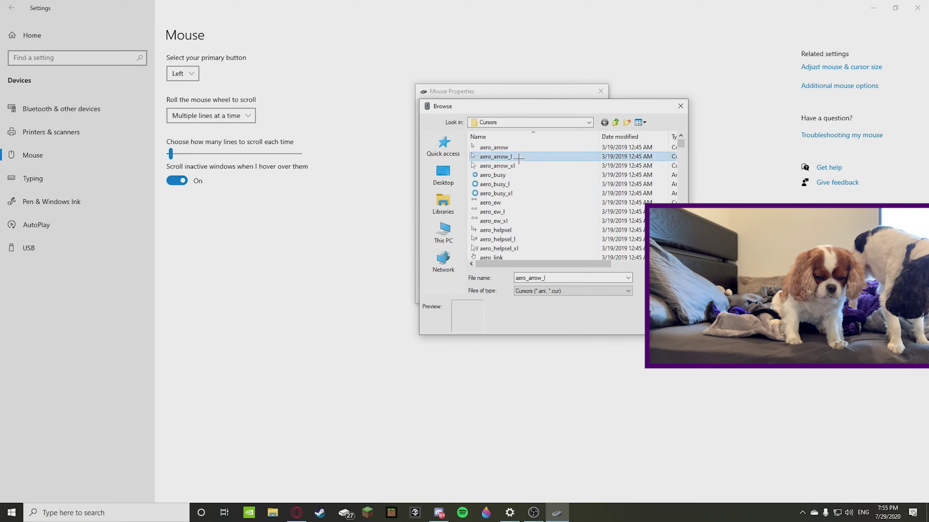
Step: Pick aero_arrow_l from the Cursors folder as the Normal Select cursor
{"action": "double_click", "coordinate": [520, 156]}
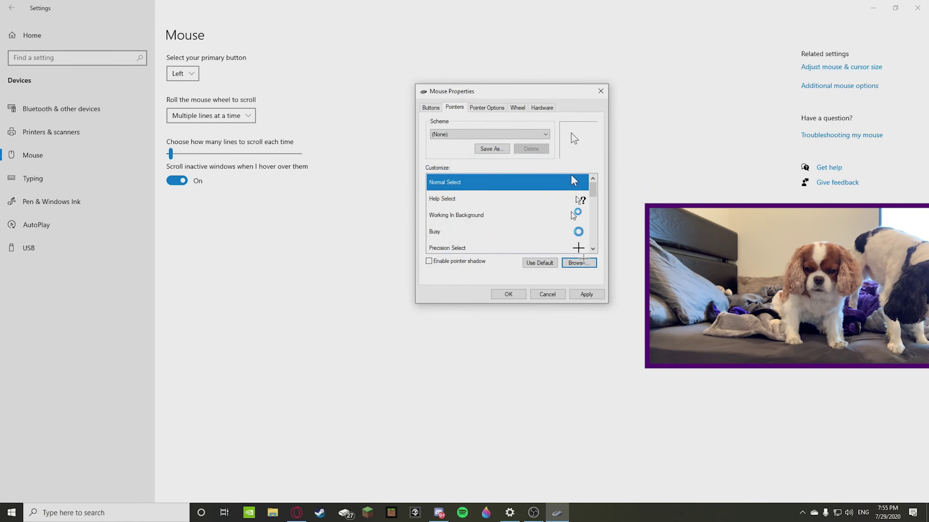
Step: Apply aero_arrow_l as Normal Select, re-select it from Browse, and apply again
{"action": "left_click", "coordinate": [588, 294]}
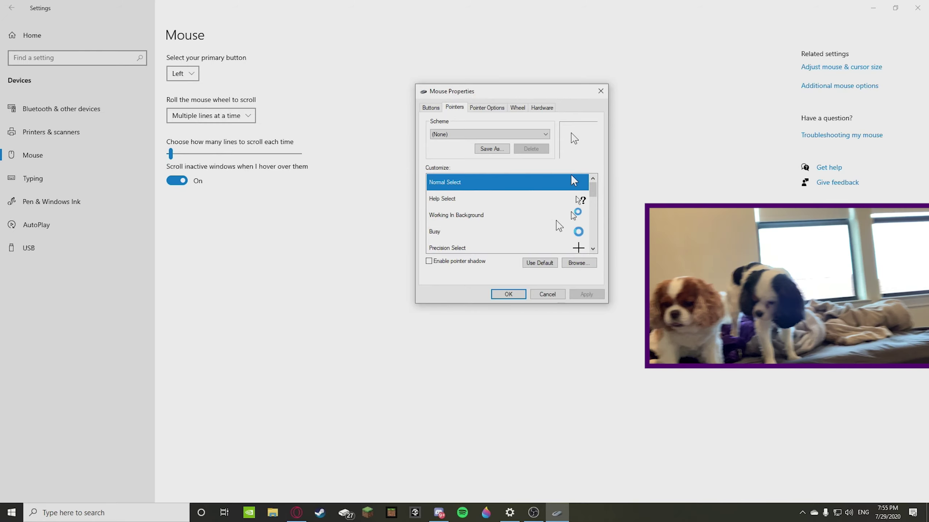
{"action": "left_click", "coordinate": [583, 264]}
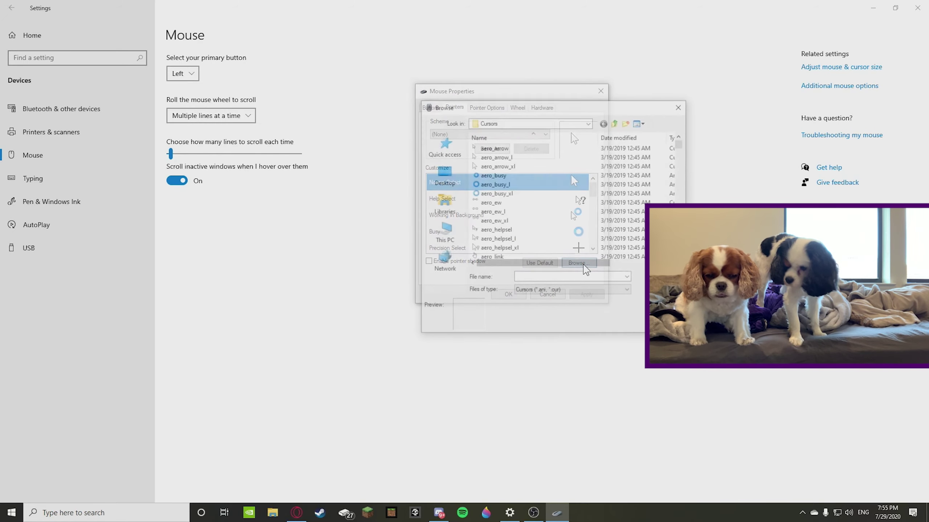
{"action": "double_click", "coordinate": [519, 158]}
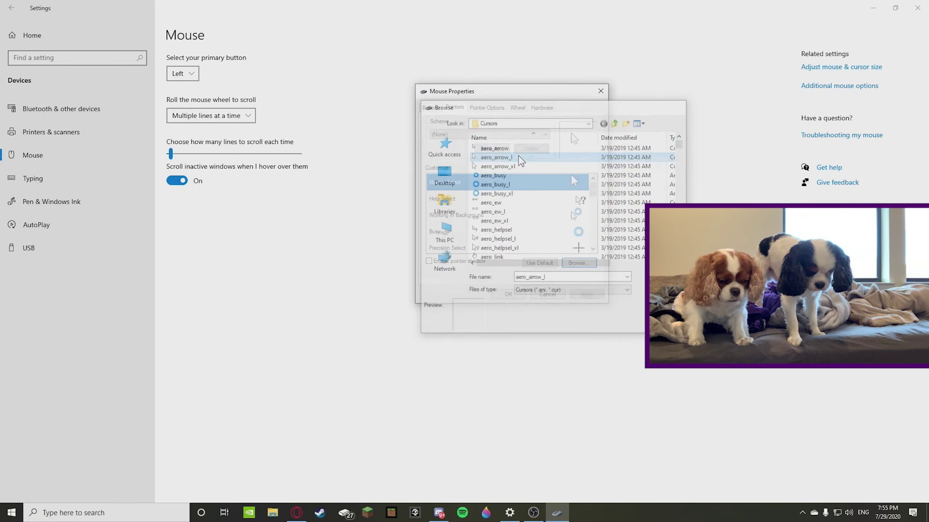
{"action": "left_click", "coordinate": [587, 296]}
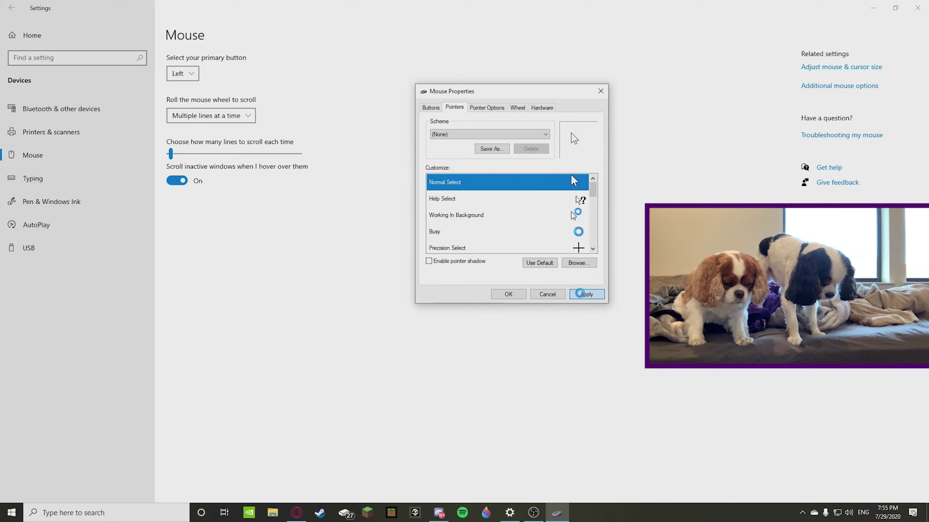
{"action": "double_click", "coordinate": [528, 187]}
{"action": "double_click", "coordinate": [505, 157]}
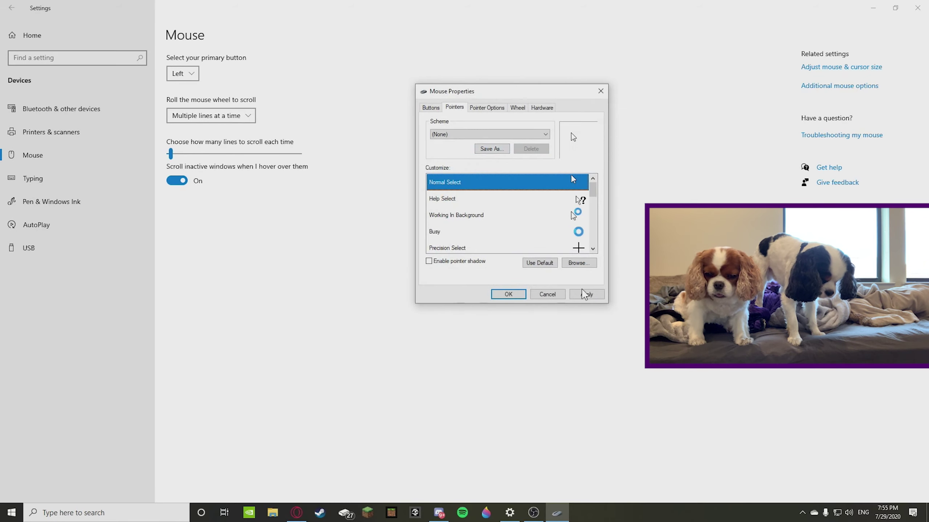
{"action": "left_click", "coordinate": [584, 295]}
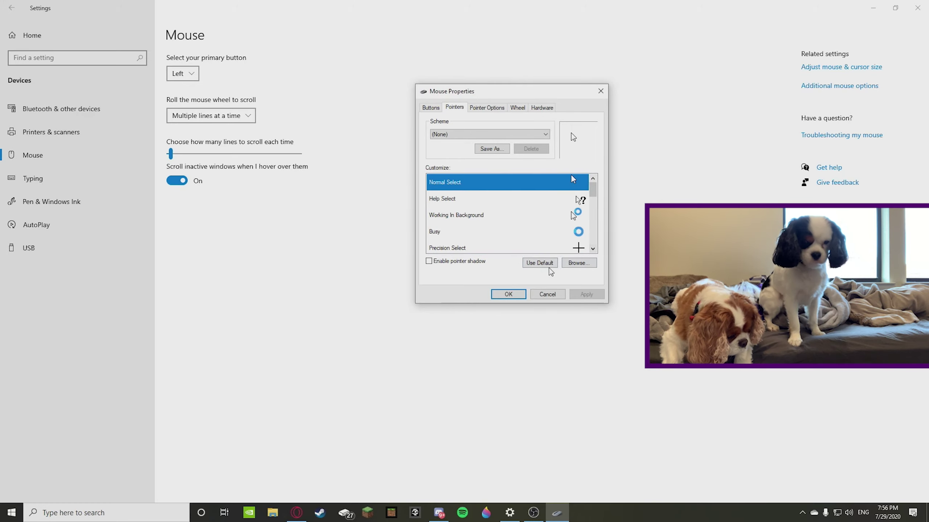
Step: Browse the Cursors folder again for a new Normal Select pointer
{"action": "left_click", "coordinate": [579, 263]}
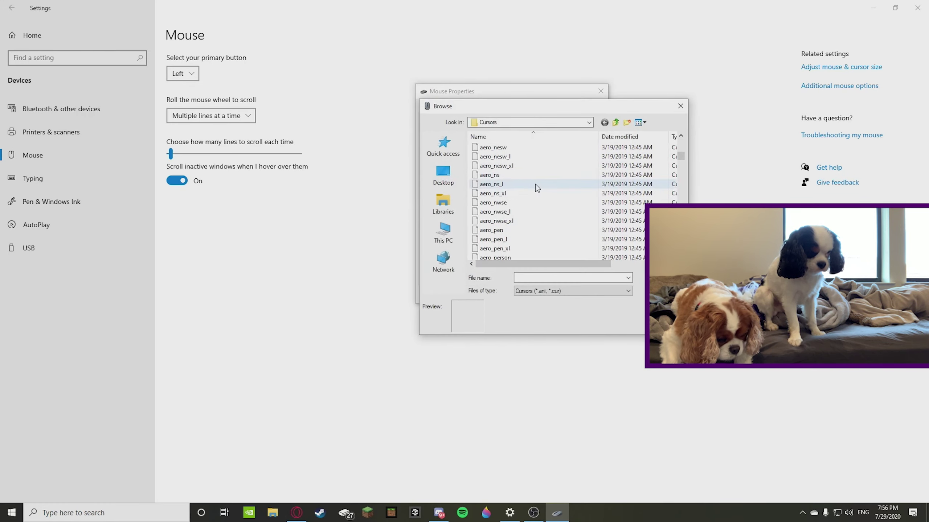
{"action": "scroll", "coordinate": [536, 184], "scroll_direction": "down", "scroll_amount": 5}
{"action": "scroll", "coordinate": [540, 187], "scroll_direction": "down", "scroll_amount": 10}
{"action": "scroll", "coordinate": [537, 191], "scroll_direction": "down", "scroll_amount": 5}
{"action": "scroll", "coordinate": [528, 215], "scroll_direction": "down", "scroll_amount": 5}
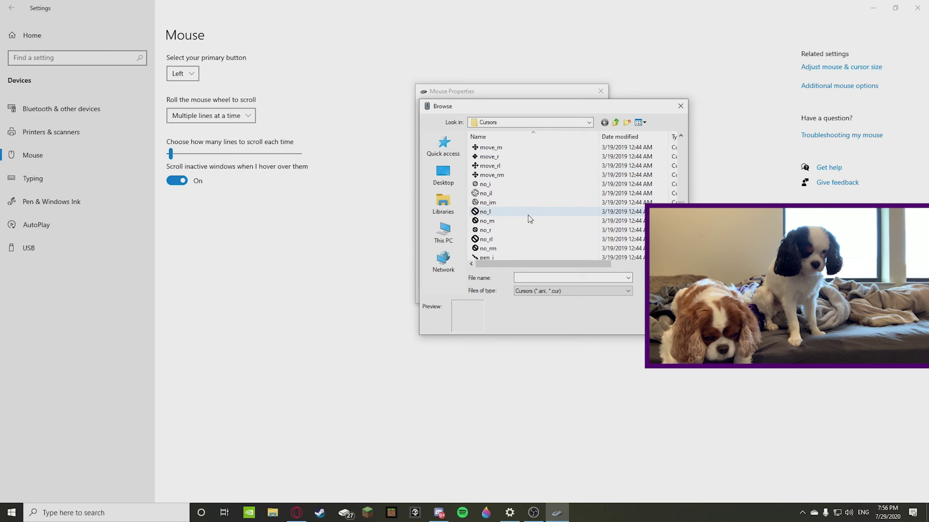
{"action": "scroll", "coordinate": [533, 213], "scroll_direction": "down", "scroll_amount": 5}
{"action": "scroll", "coordinate": [528, 209], "scroll_direction": "down", "scroll_amount": 3}
{"action": "scroll", "coordinate": [525, 204], "scroll_direction": "down", "scroll_amount": 3}
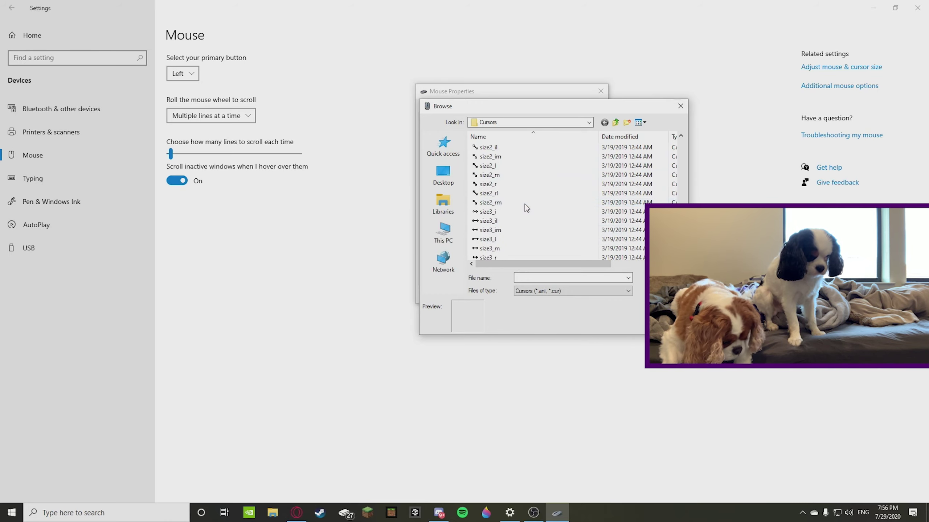
{"action": "scroll", "coordinate": [524, 205], "scroll_direction": "up", "scroll_amount": 3}
{"action": "scroll", "coordinate": [526, 203], "scroll_direction": "up", "scroll_amount": 3}
{"action": "scroll", "coordinate": [528, 203], "scroll_direction": "up", "scroll_amount": 3}
{"action": "scroll", "coordinate": [530, 201], "scroll_direction": "up", "scroll_amount": 3}
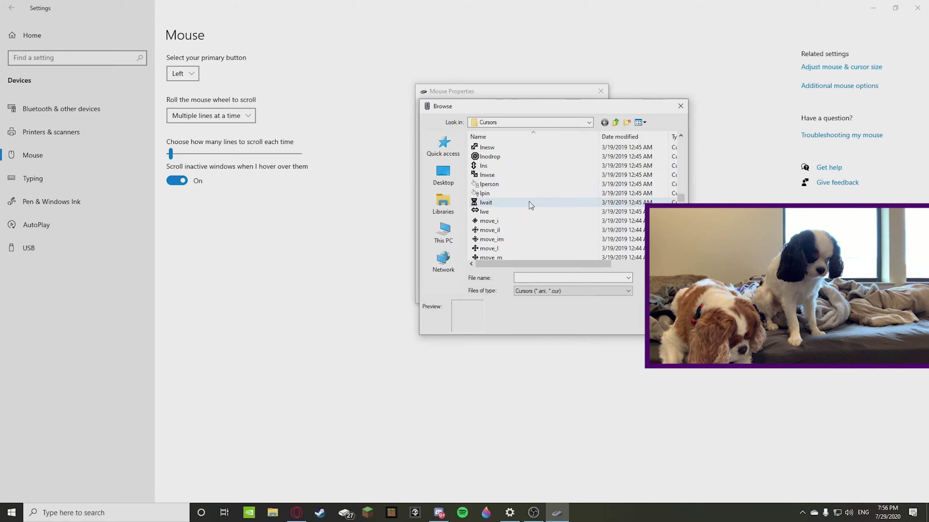
{"action": "scroll", "coordinate": [529, 202], "scroll_direction": "down", "scroll_amount": 3}
{"action": "scroll", "coordinate": [529, 204], "scroll_direction": "down", "scroll_amount": 3}
{"action": "scroll", "coordinate": [530, 204], "scroll_direction": "down", "scroll_amount": 3}
{"action": "scroll", "coordinate": [529, 203], "scroll_direction": "down", "scroll_amount": 3}
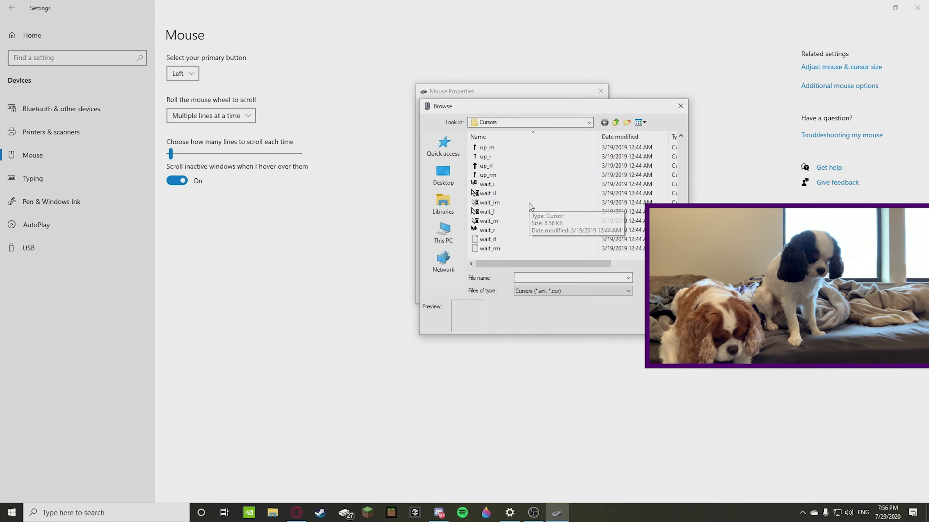
{"action": "scroll", "coordinate": [529, 203], "scroll_direction": "up", "scroll_amount": 14}
{"action": "scroll", "coordinate": [525, 199], "scroll_direction": "up", "scroll_amount": 3}
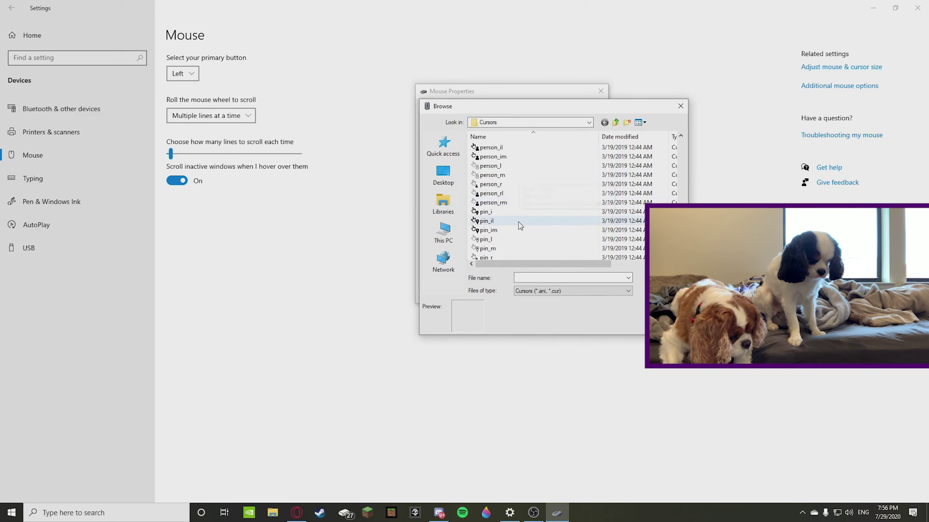
{"action": "scroll", "coordinate": [518, 211], "scroll_direction": "up", "scroll_amount": 3}
{"action": "scroll", "coordinate": [508, 210], "scroll_direction": "up", "scroll_amount": 3}
{"action": "scroll", "coordinate": [493, 207], "scroll_direction": "up", "scroll_amount": 3}
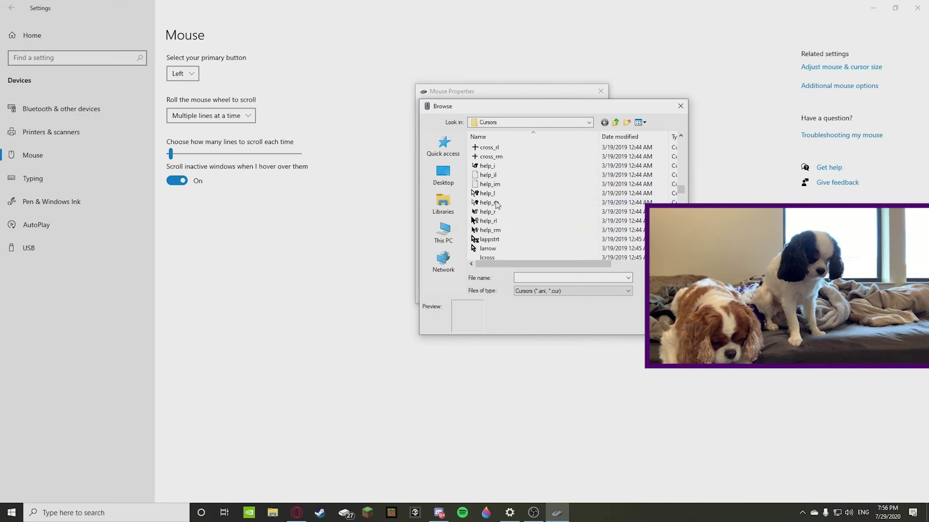
{"action": "scroll", "coordinate": [496, 206], "scroll_direction": "up", "scroll_amount": 2}
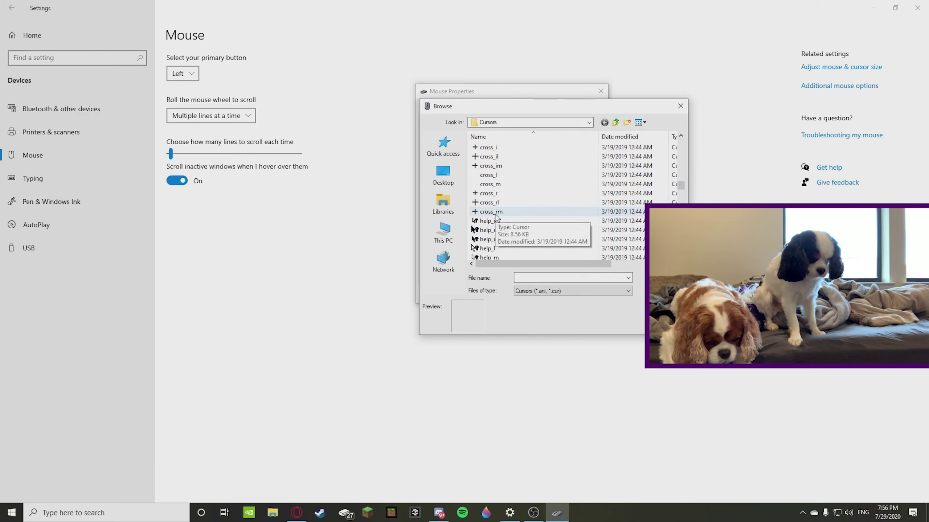
Step: Choose the cross_rm crosshair from the Cursors folder for Normal Select
{"action": "double_click", "coordinate": [496, 214]}
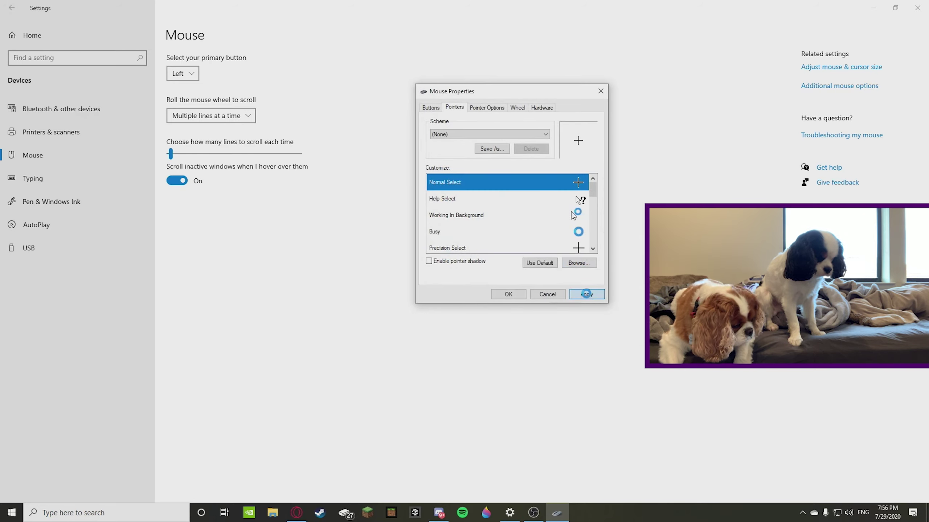